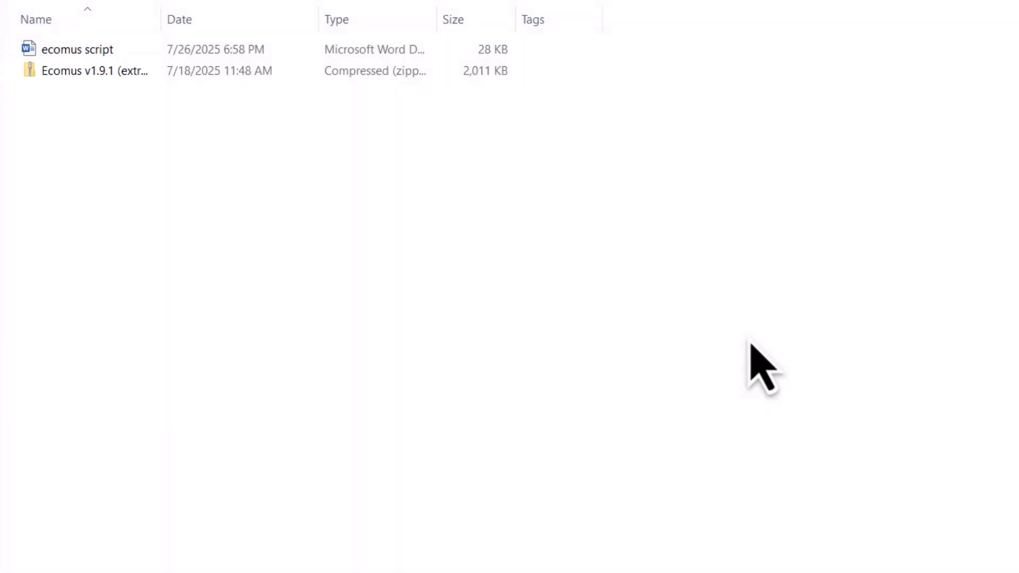
- Extract the Ecomus v1.9.1 (extract first) archive into a folder of the same name and open that folder
right_click(480, 76)
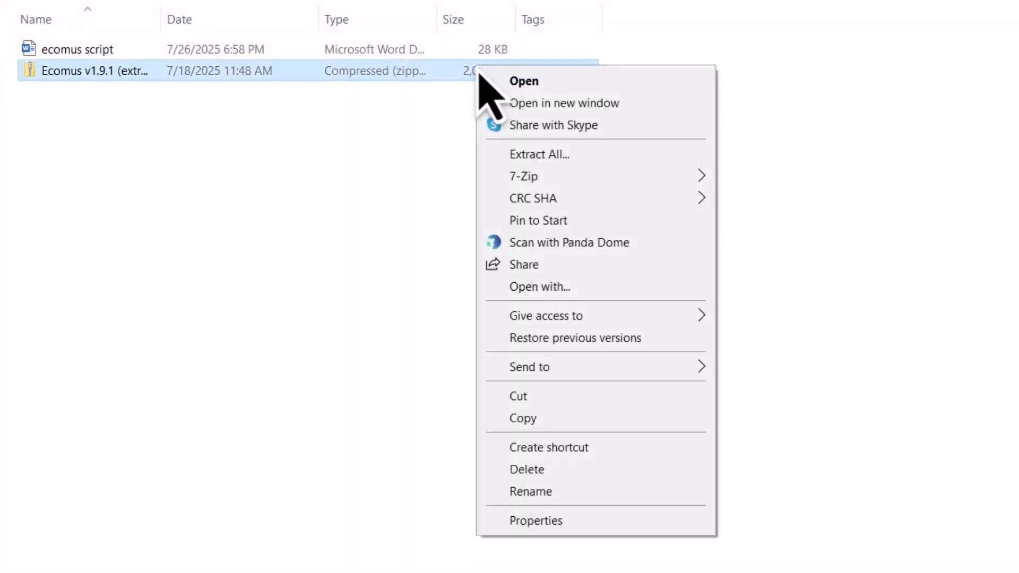
mouse_move(515, 174)
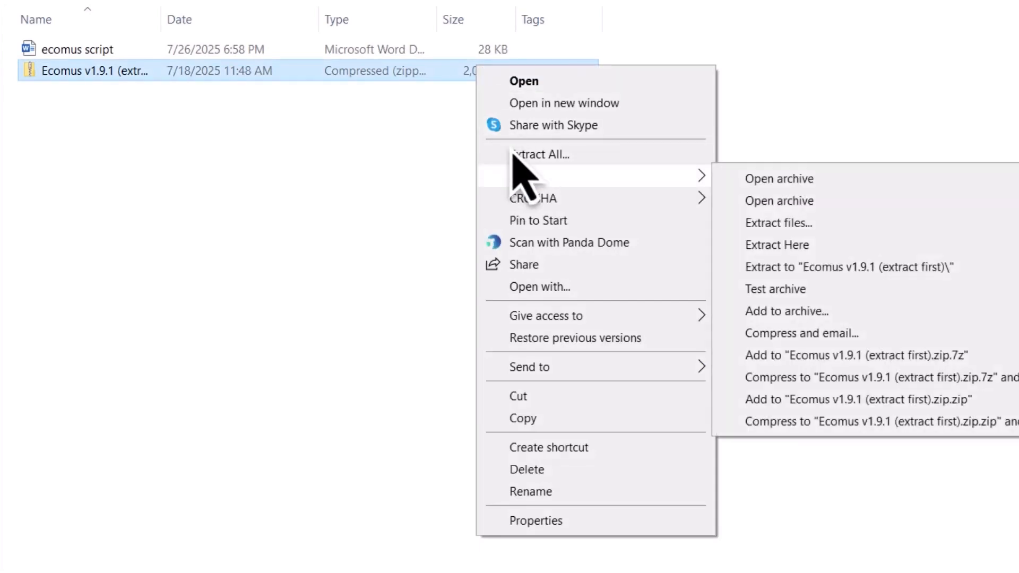
left_click(756, 267)
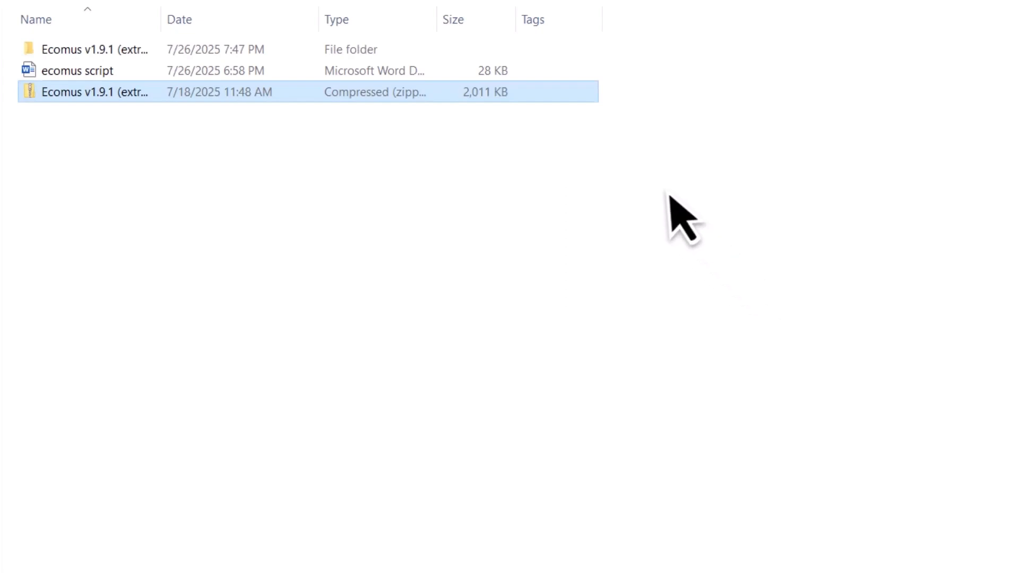
left_click(524, 56)
double_click(525, 57)
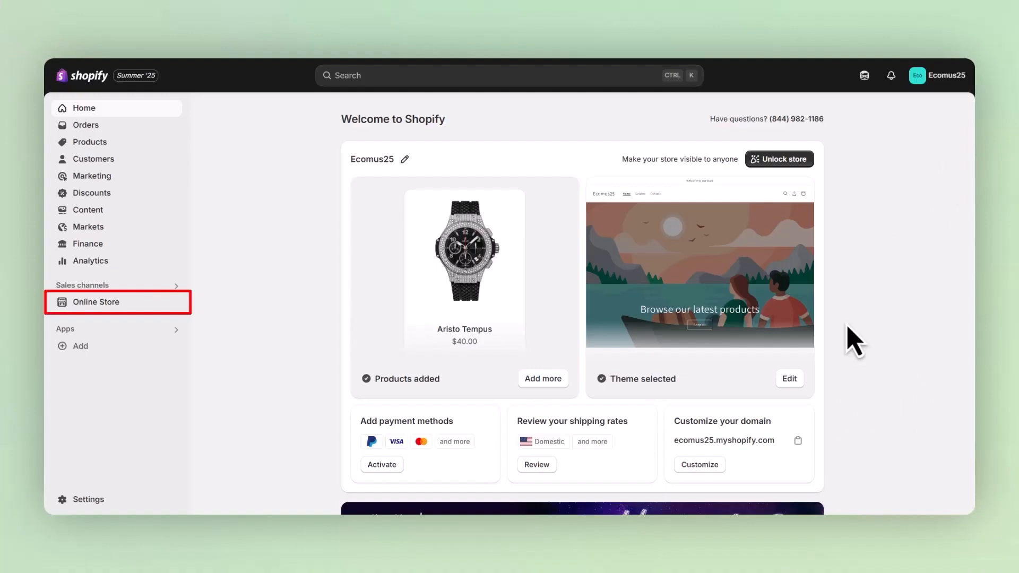
- In the Shopify admin's online store, upload Ecomus_v1.9.1_official.zip from the extracted folder to the theme library
left_click(127, 305)
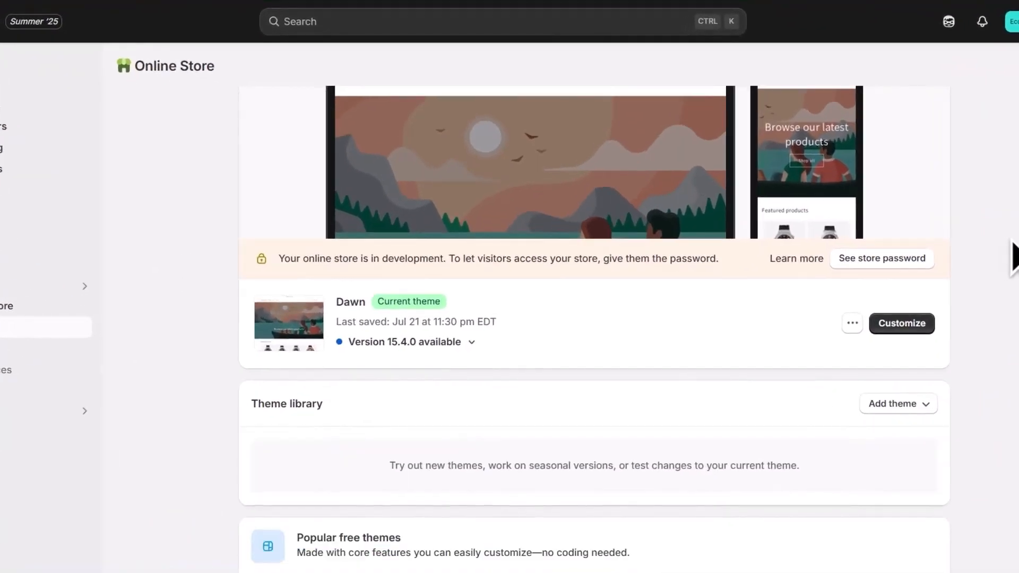
scroll(917, 264, "down", 1)
scroll(1013, 259, "down", 2)
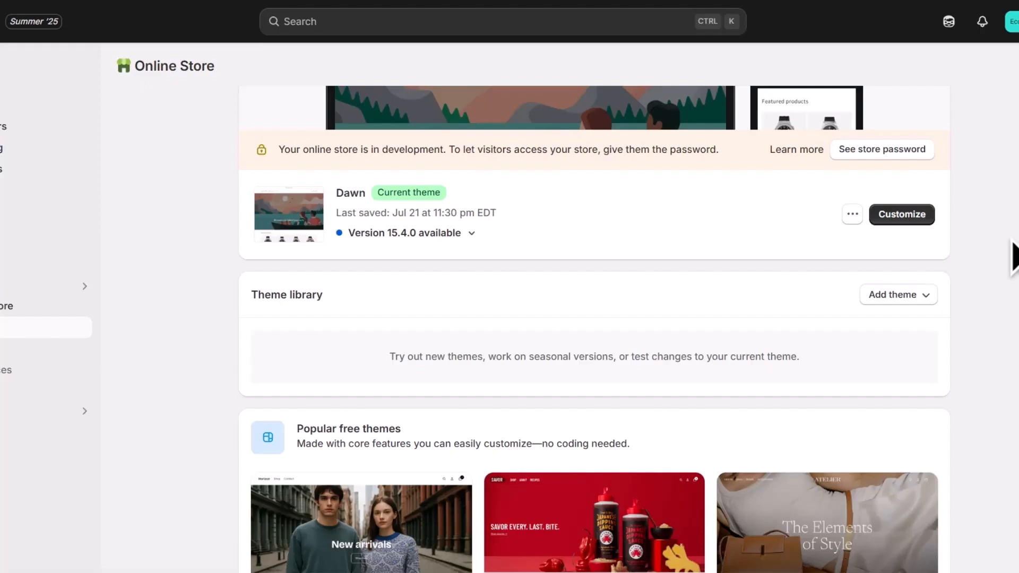
left_click(885, 293)
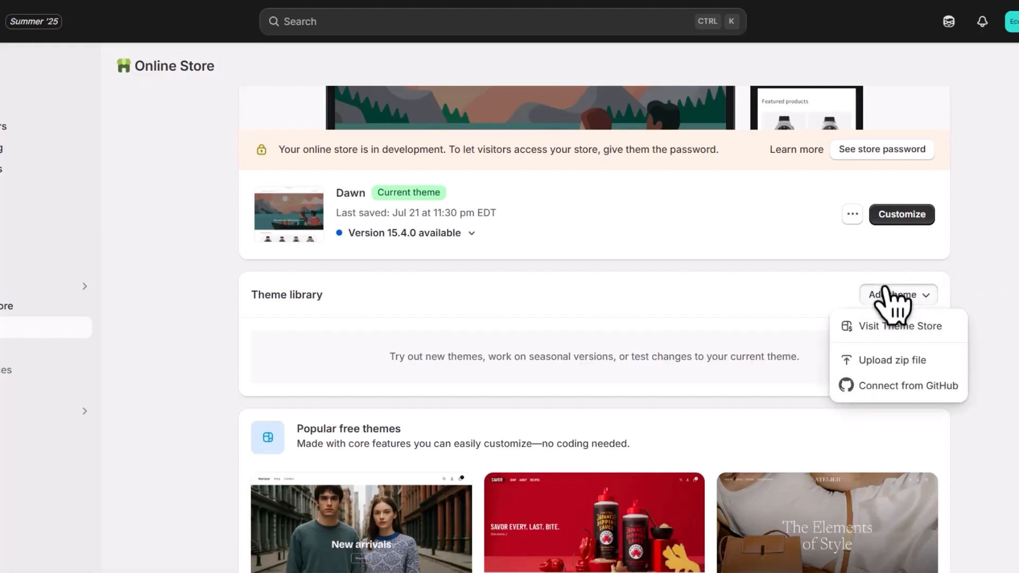
left_click(901, 375)
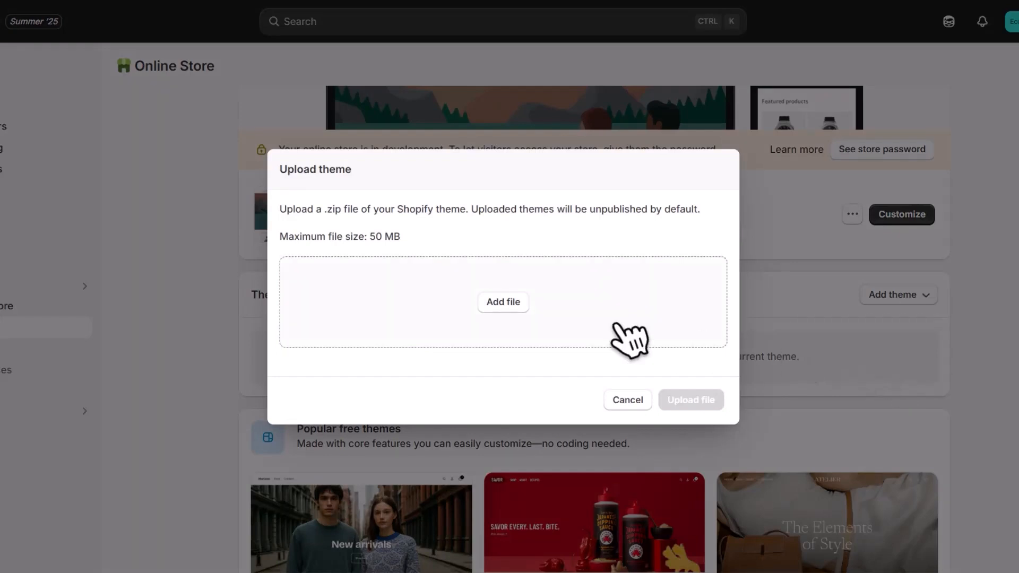
left_click(501, 314)
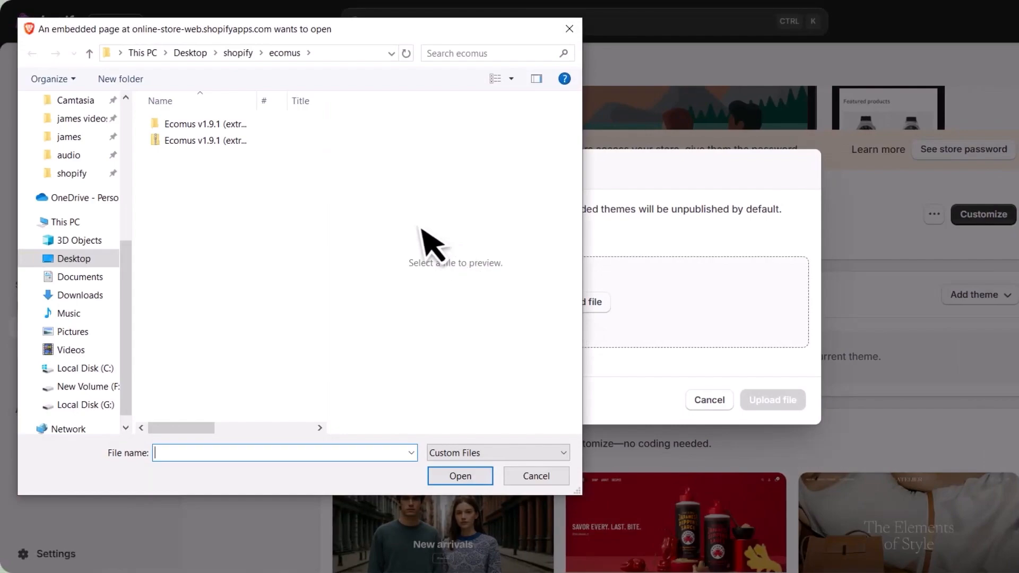
double_click(238, 127)
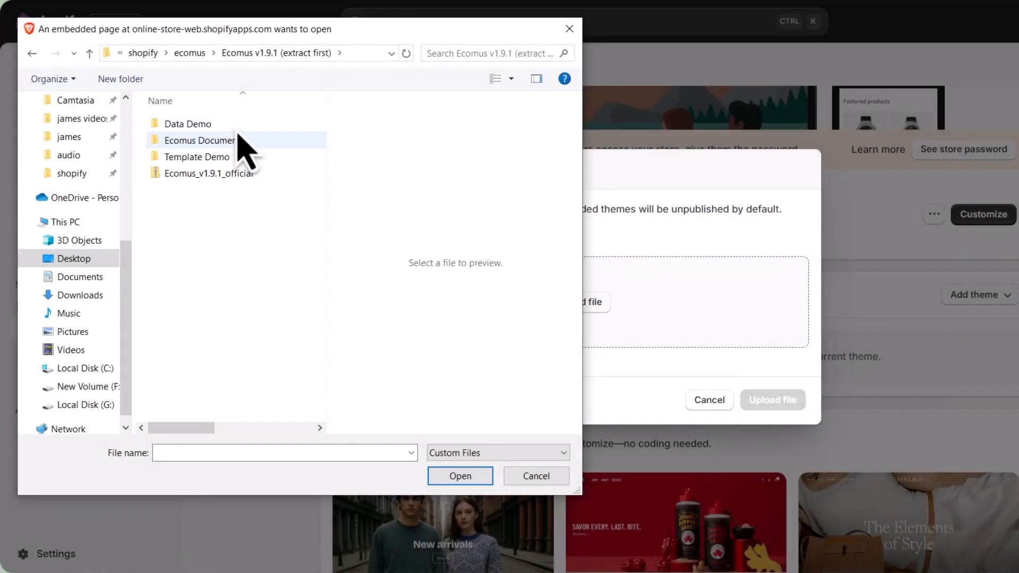
double_click(243, 174)
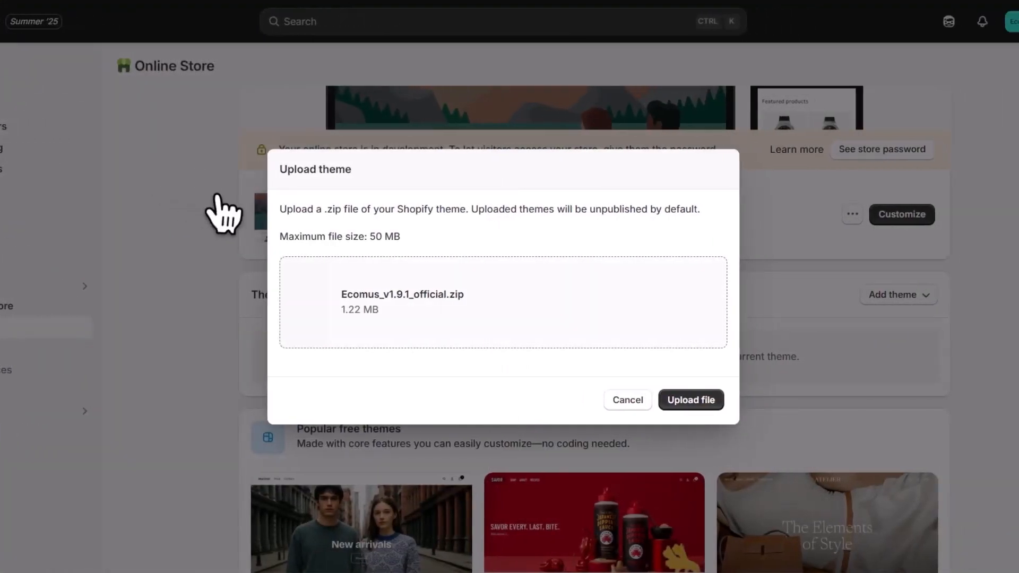
left_click(695, 399)
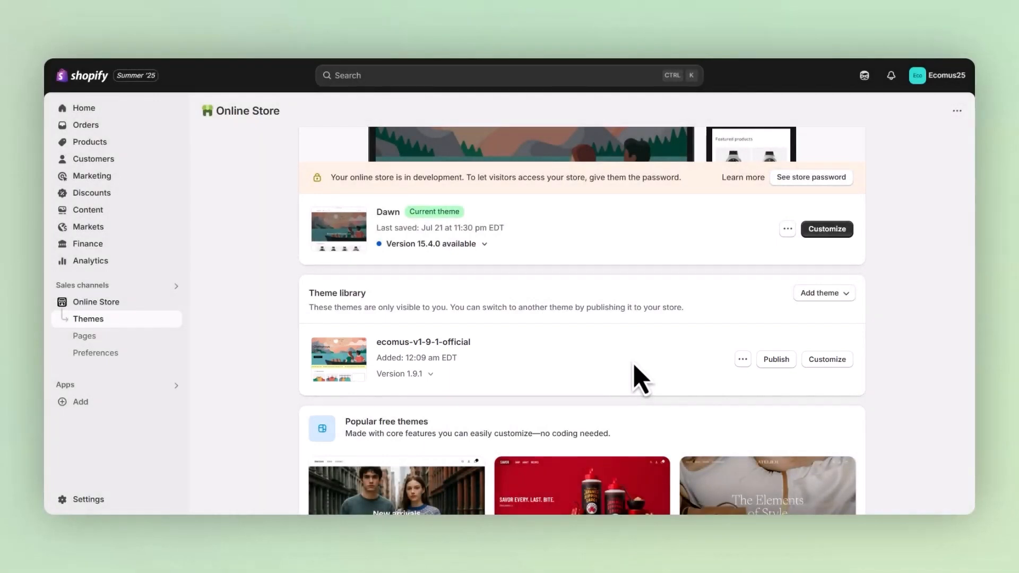
- Open the ecomus-v1-9-1-official theme for customizing and paste the purchase code into its theme activation settings
left_click(820, 366)
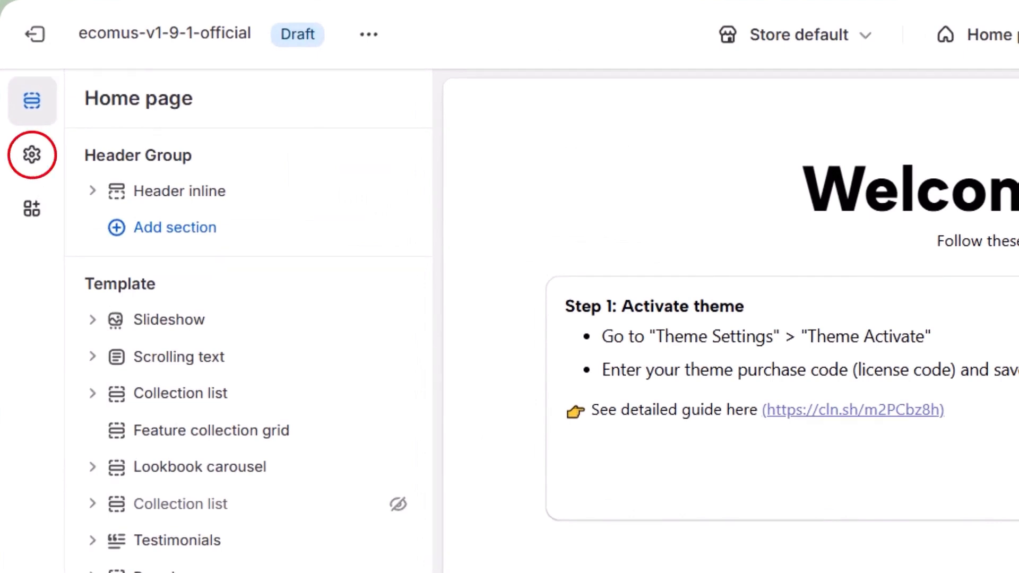
left_click(31, 155)
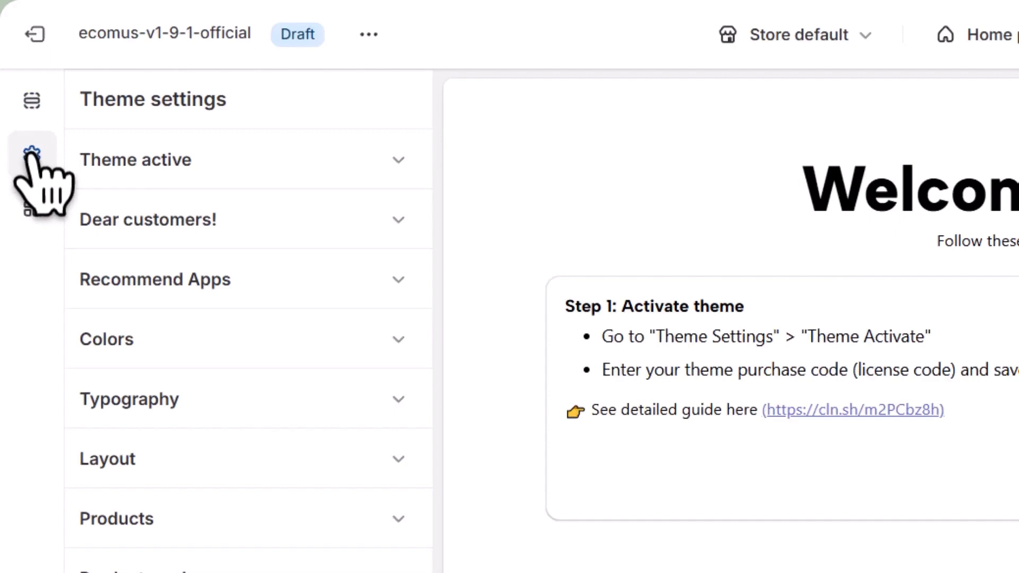
left_click(398, 158)
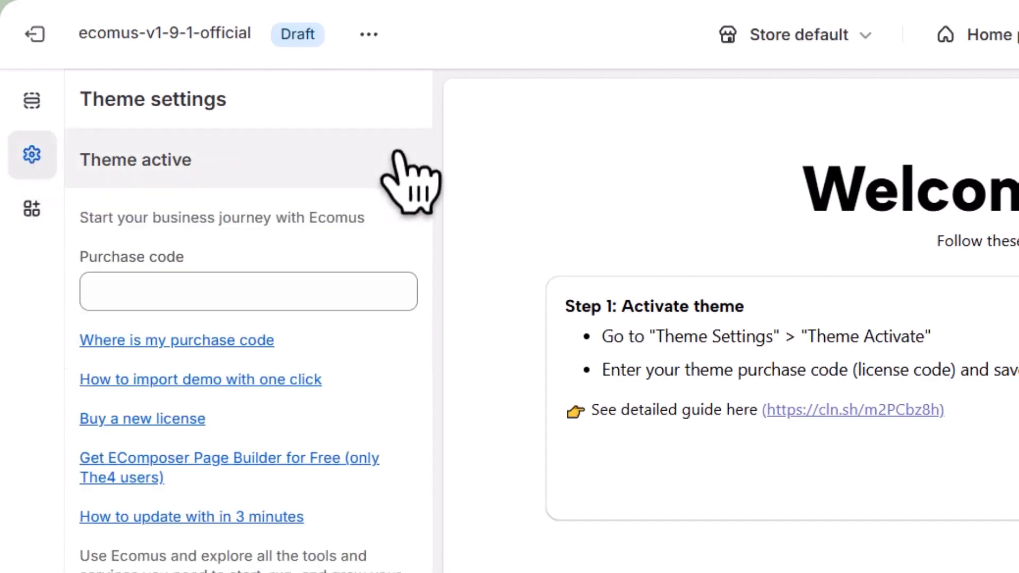
left_click(345, 293)
key("ctrl+v")
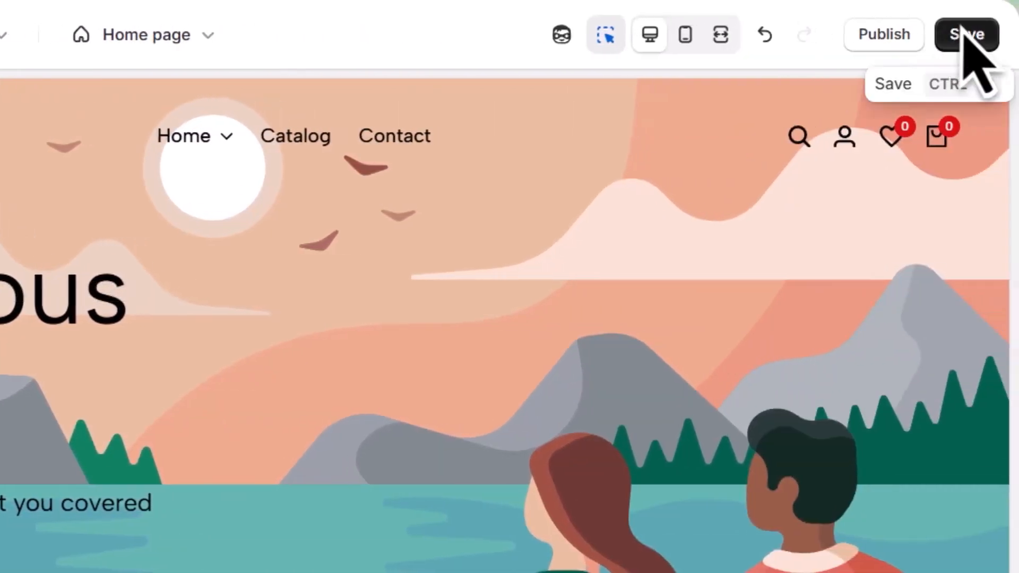
- Save the ecomus-v1-9-1-official theme and publish it in place of Dawn
left_click(966, 35)
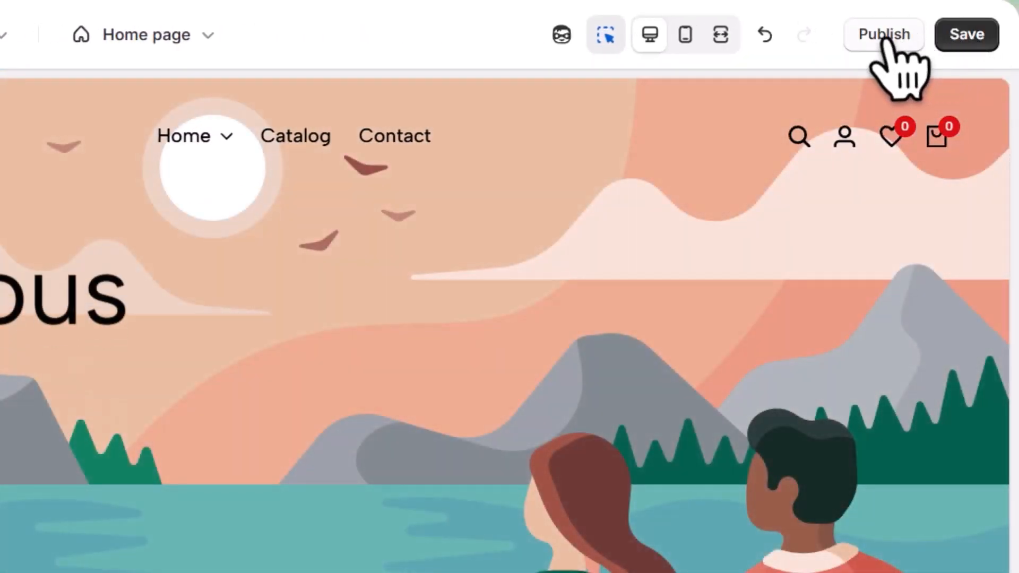
left_click(892, 36)
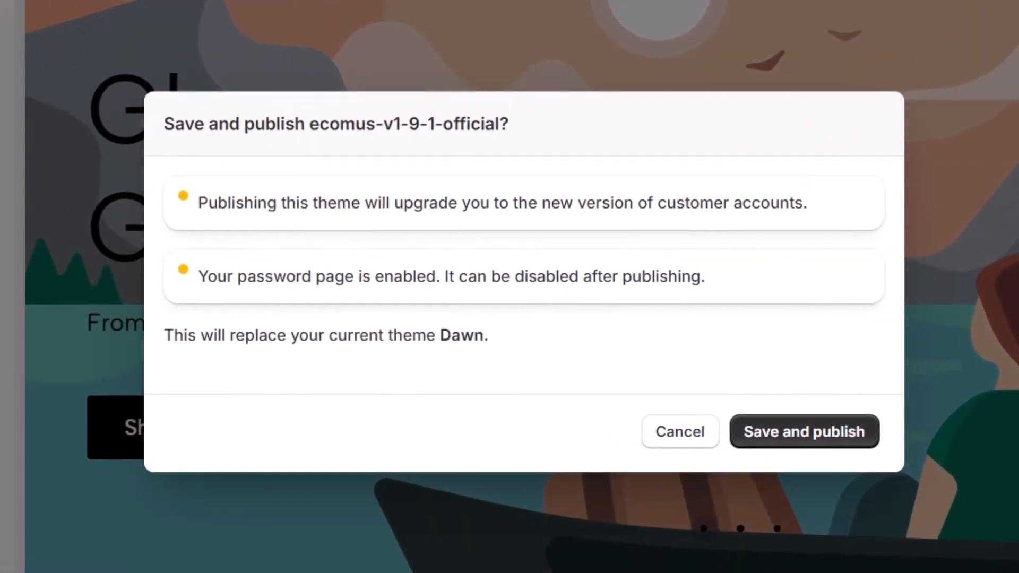
left_click(817, 431)
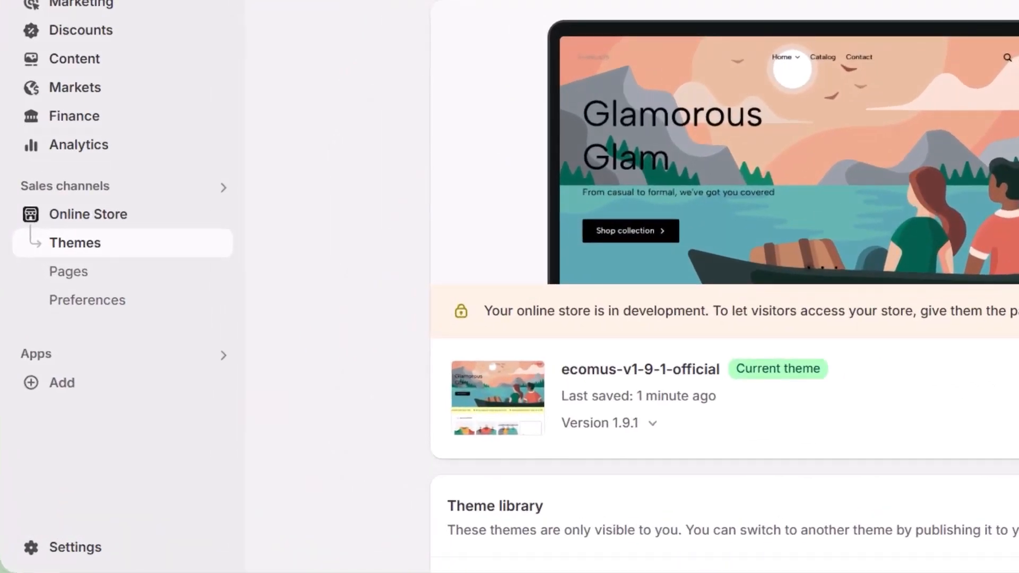
- Go to the Shopify App Store from the store's recommended apps list
left_click(172, 382)
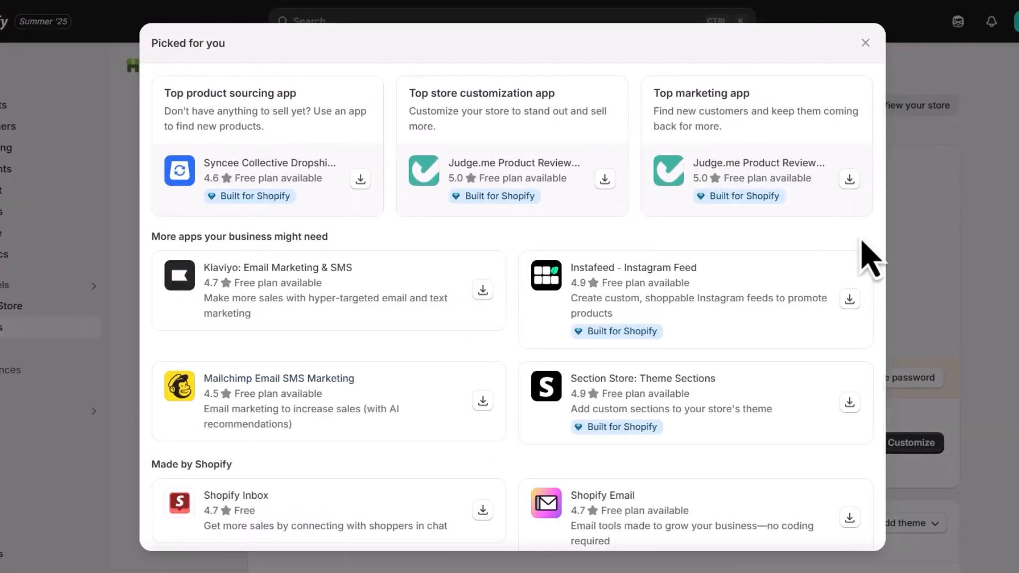
scroll(870, 260, "down", 1)
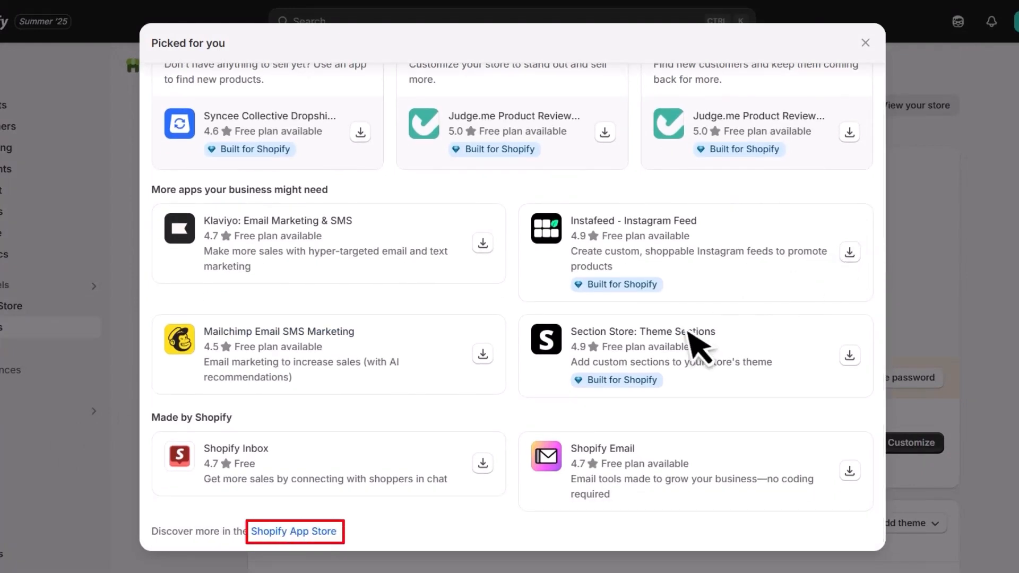
left_click(320, 531)
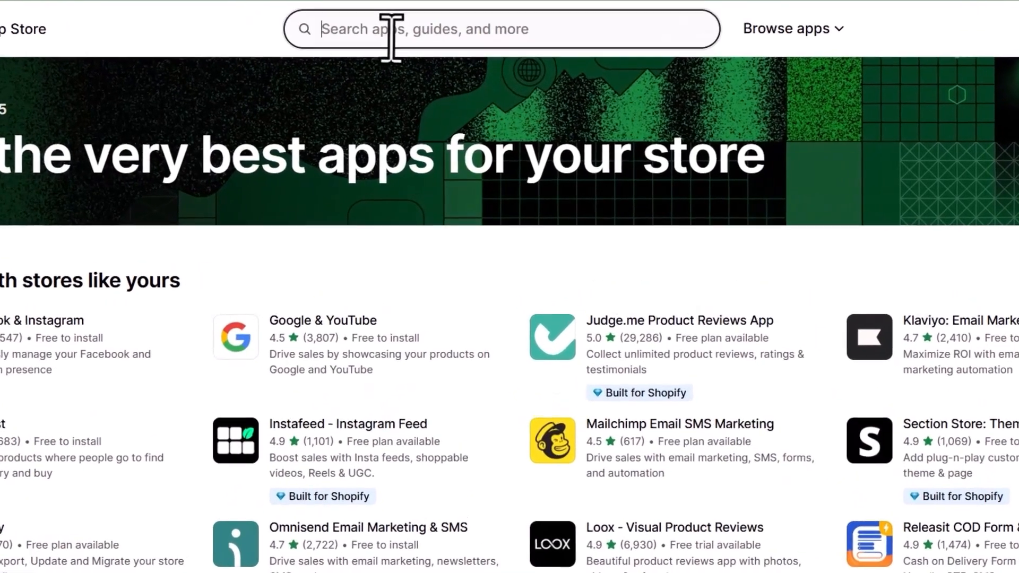
- Search the app store for "ecomrise" and install EcomRise: Upsell & Bundles with the requested data access
left_click(424, 83)
type("e")
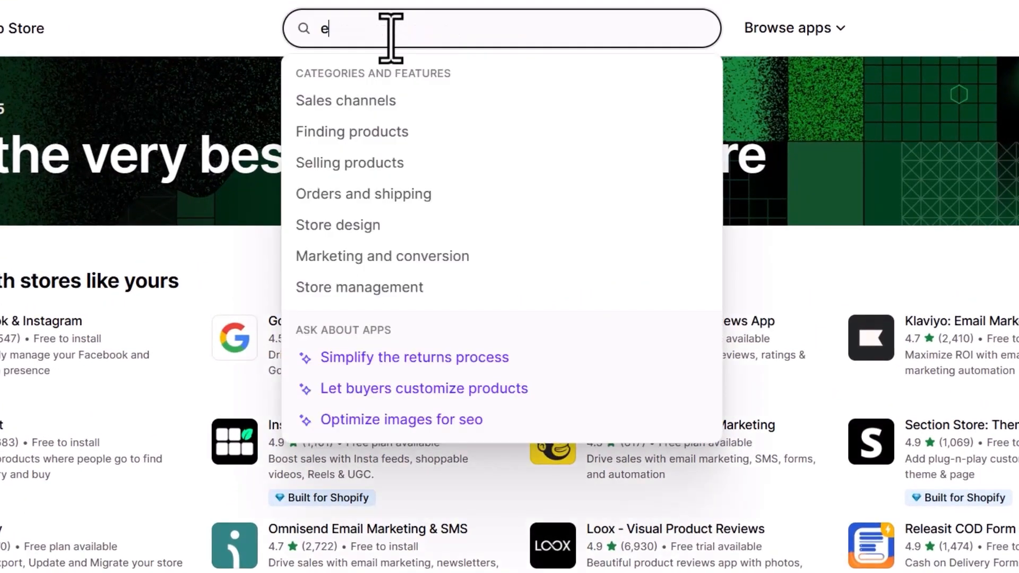
type("comrise")
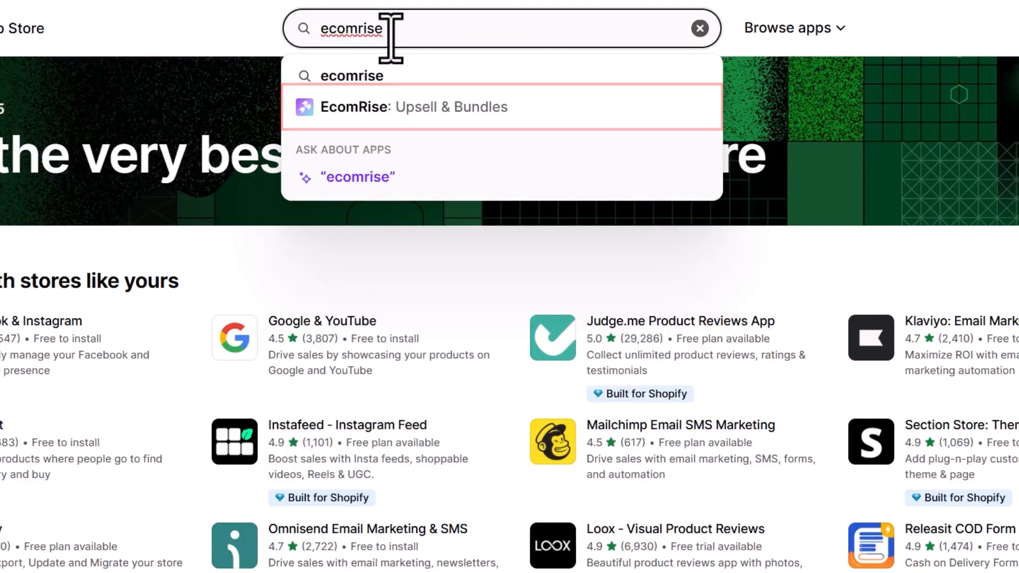
left_click(404, 107)
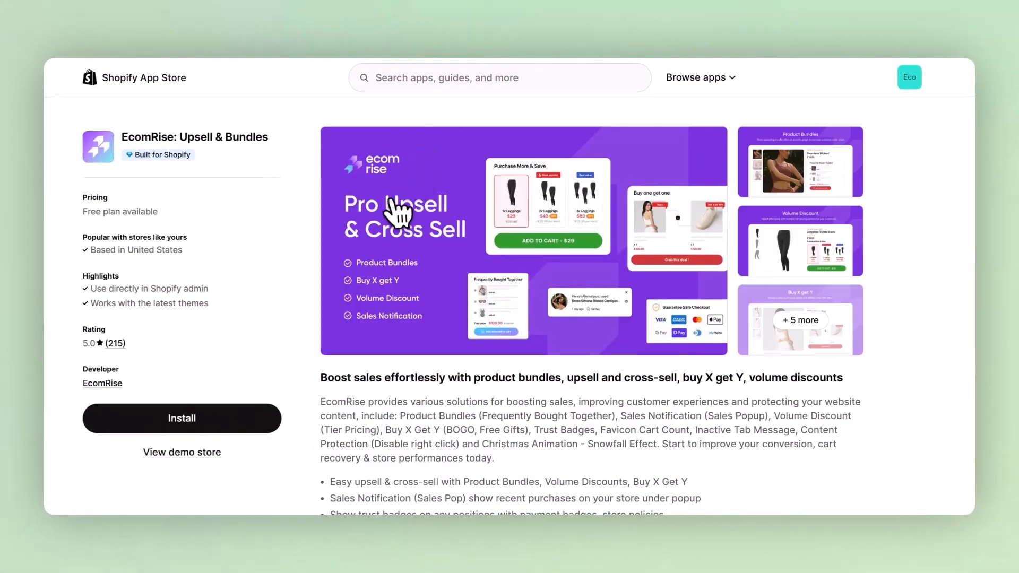
left_click(273, 421)
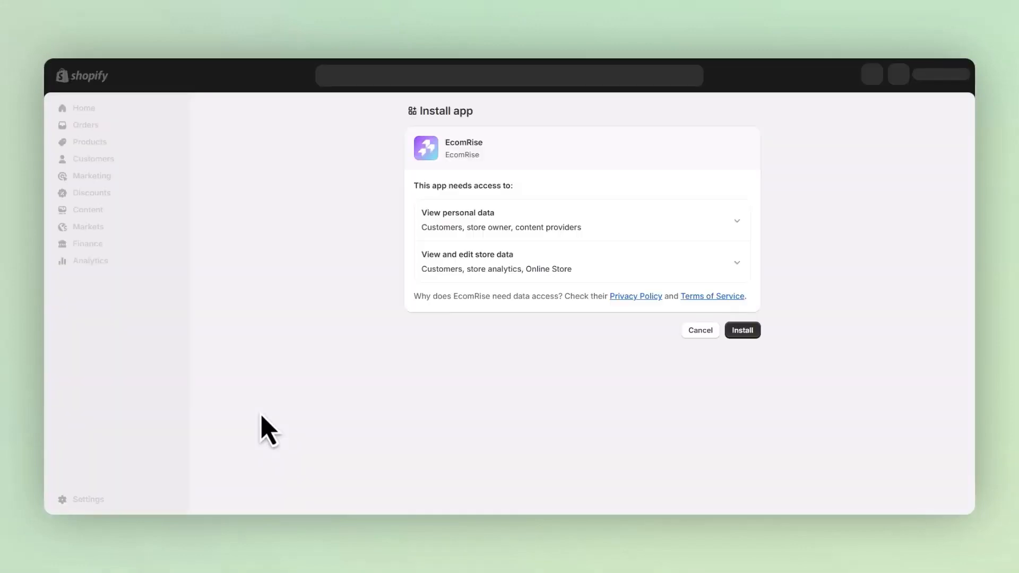
left_click(744, 331)
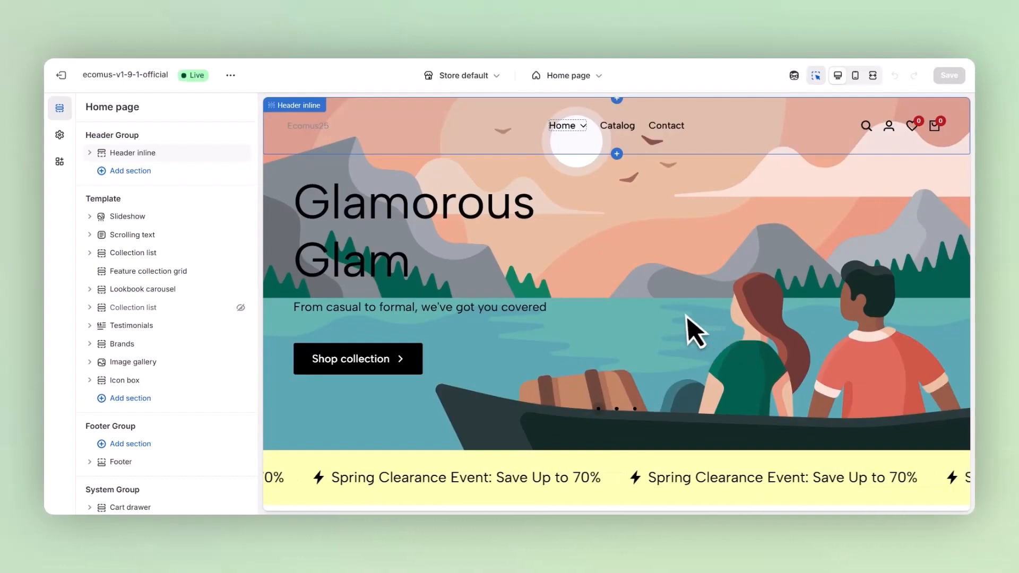
- Enable the EcomRise App, Sale Notifications and Shoppable Video app embeds in the live theme and save
left_click(59, 161)
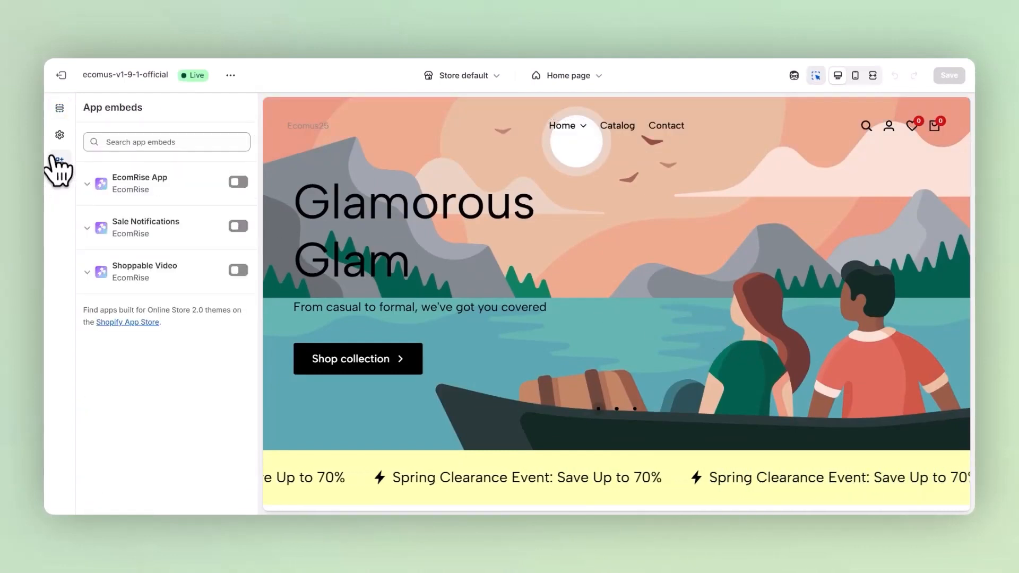
left_click(238, 182)
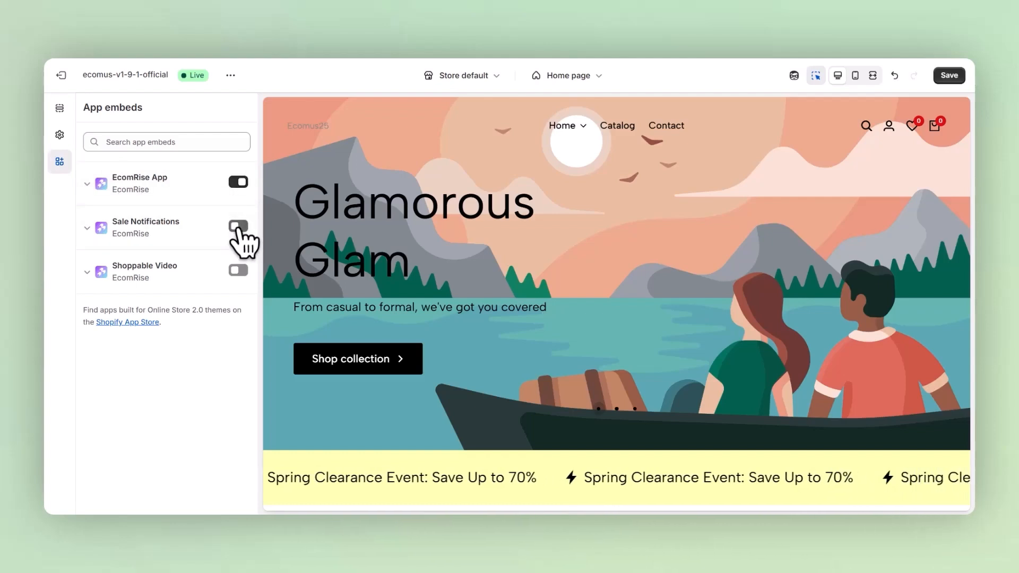
left_click(238, 227)
left_click(238, 270)
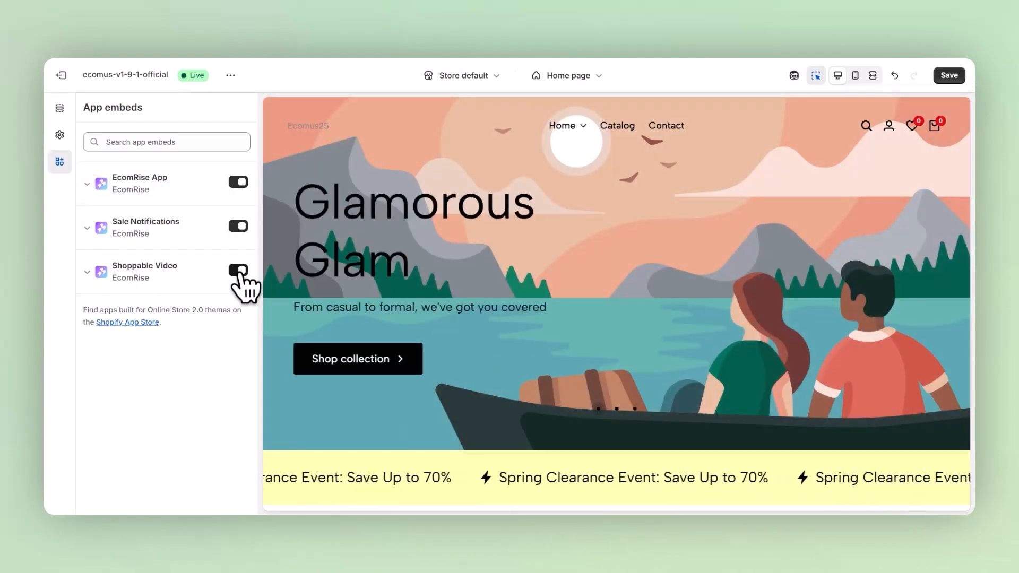
left_click(953, 76)
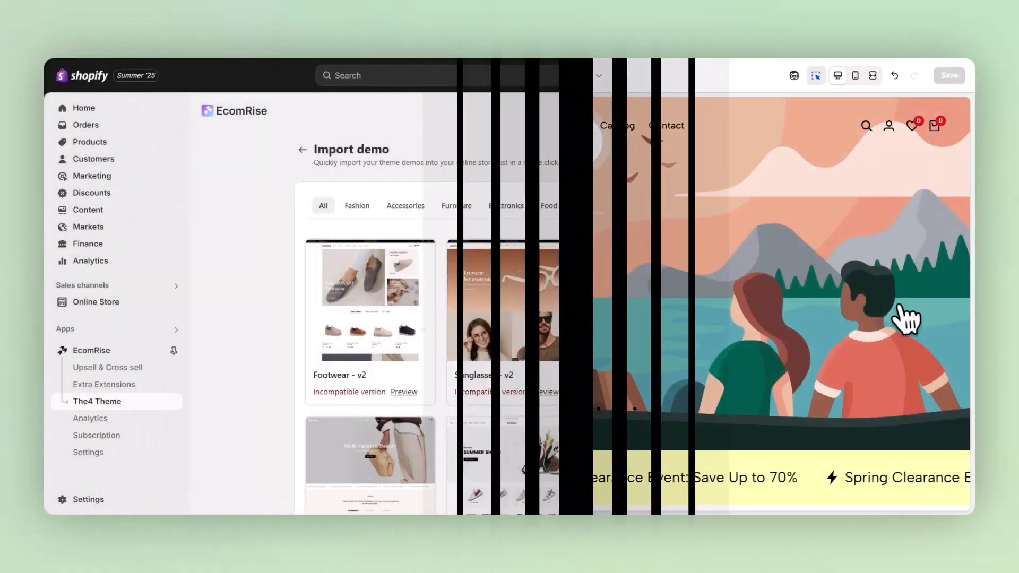
- Look through all pages of theme demos offered for import in EcomRise, up to the last page
scroll(600, 372, "down", 10)
left_click(593, 424)
scroll(836, 420, "down", 2)
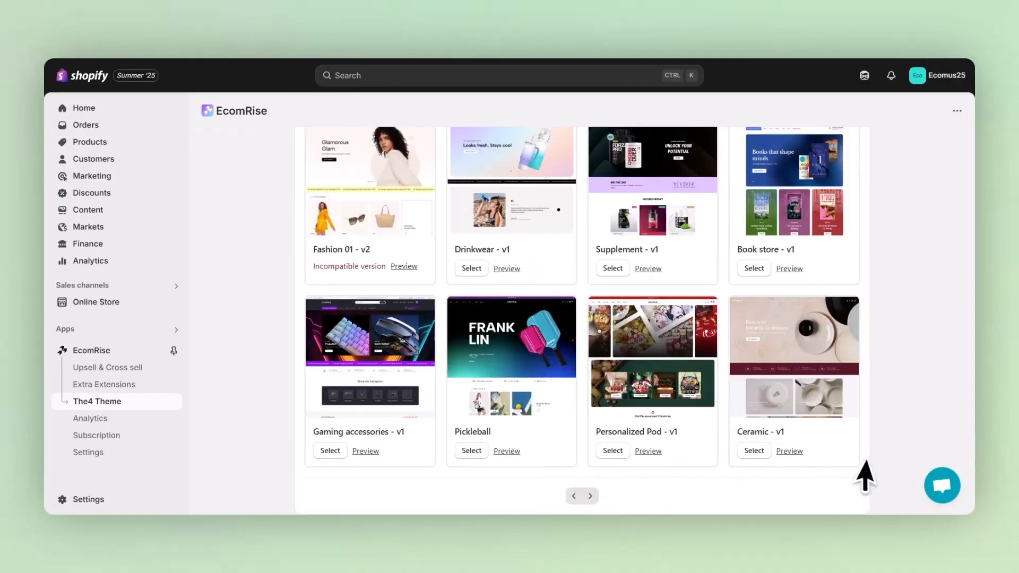
scroll(871, 473, "up", 5)
scroll(872, 473, "down", 5)
left_click(591, 498)
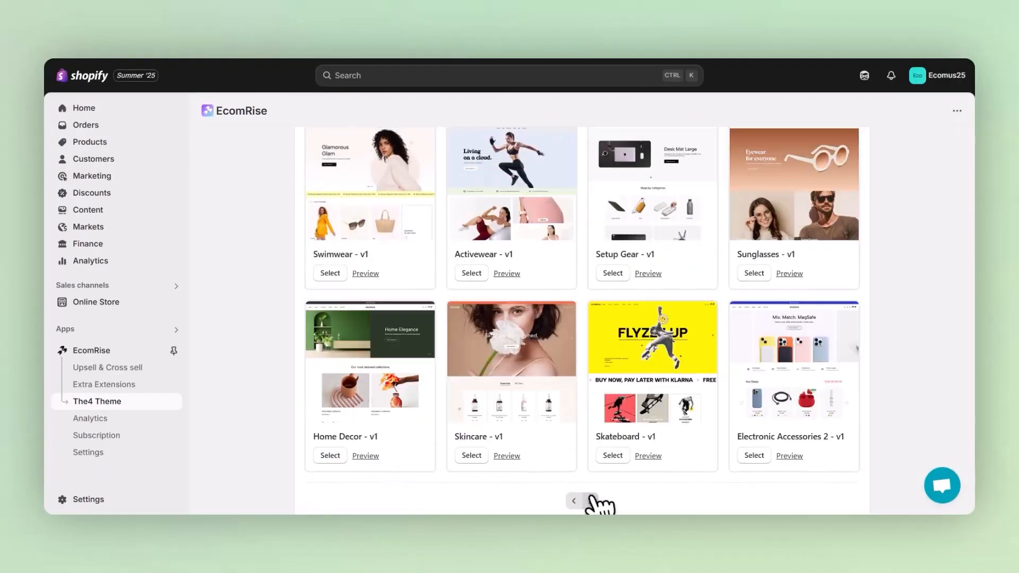
scroll(866, 473, "up", 5)
scroll(868, 474, "down", 5)
left_click(590, 438)
scroll(868, 436, "up", 6)
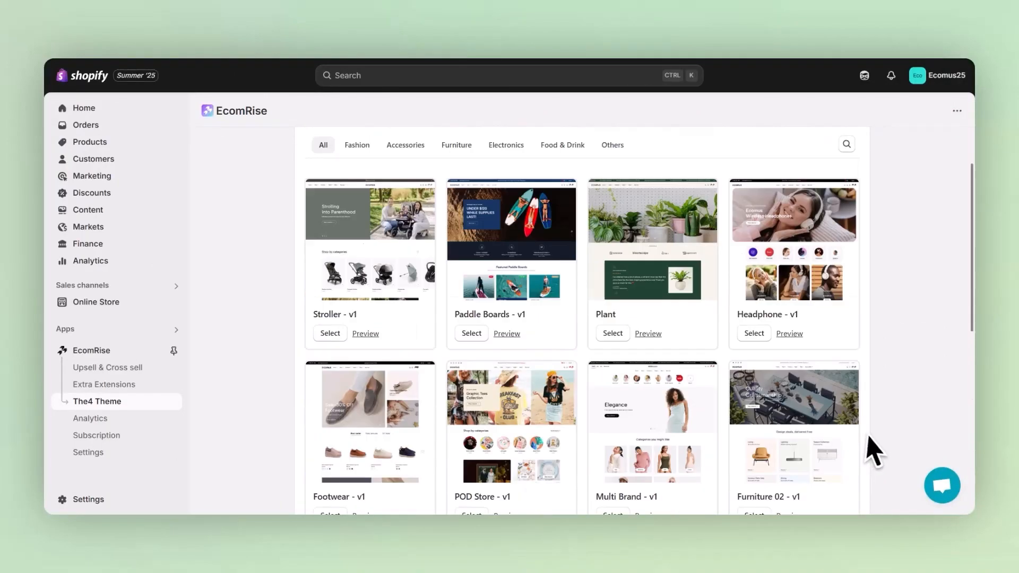
scroll(873, 451, "down", 5)
left_click(590, 501)
scroll(889, 496, "up", 3)
scroll(896, 498, "down", 3)
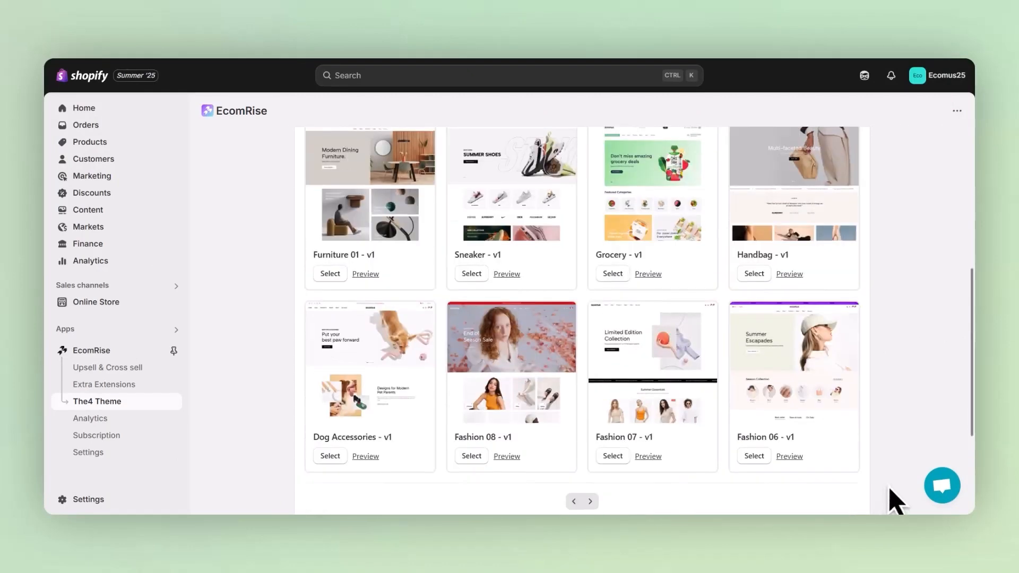
left_click(590, 501)
scroll(596, 502, "up", 5)
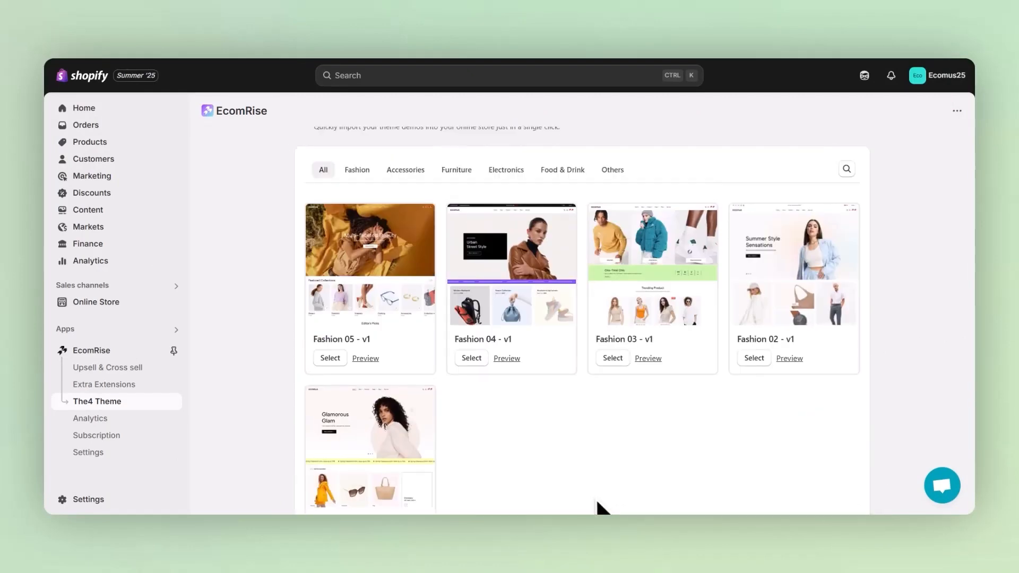
- Import the Fashion 04 - v1 demo, agreeing to the import notice, and open the imported demo for customizing
left_click(464, 359)
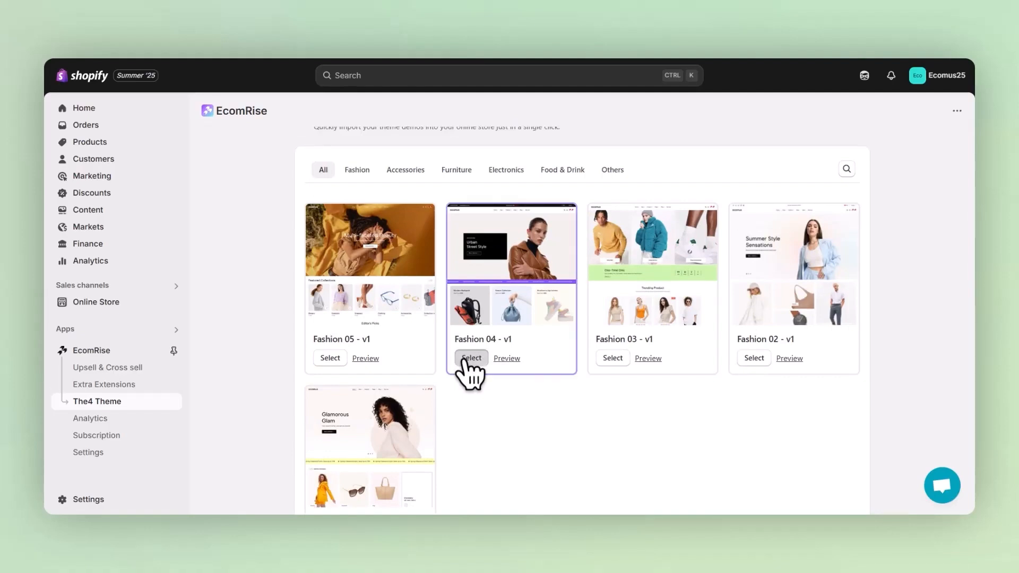
scroll(581, 446, "down", 5)
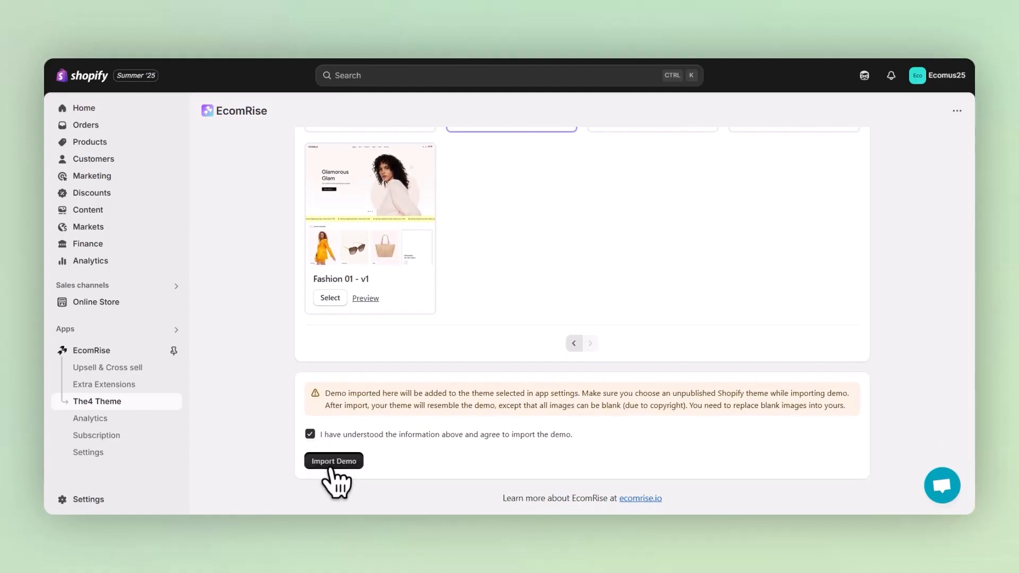
left_click(334, 461)
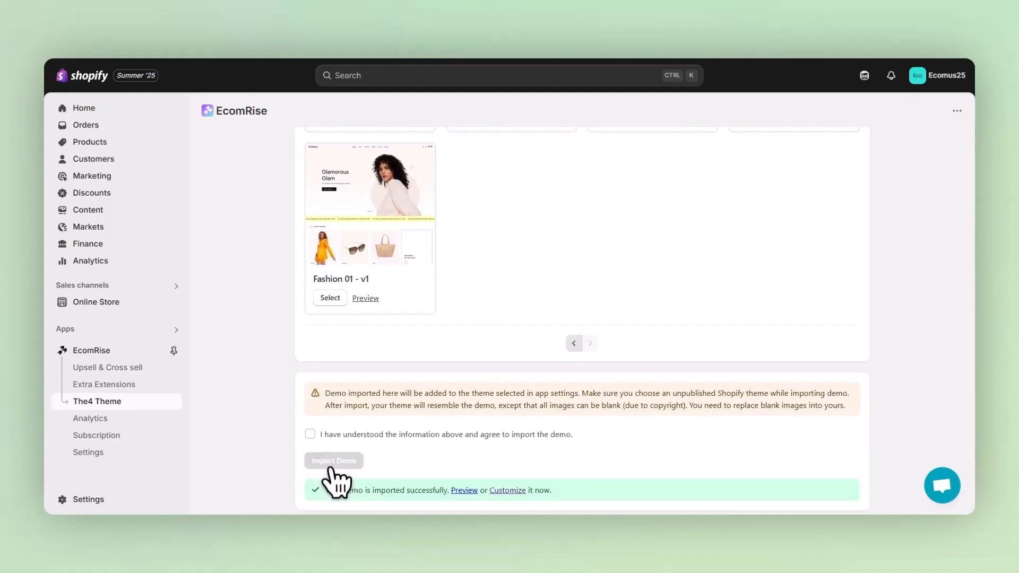
left_click(518, 493)
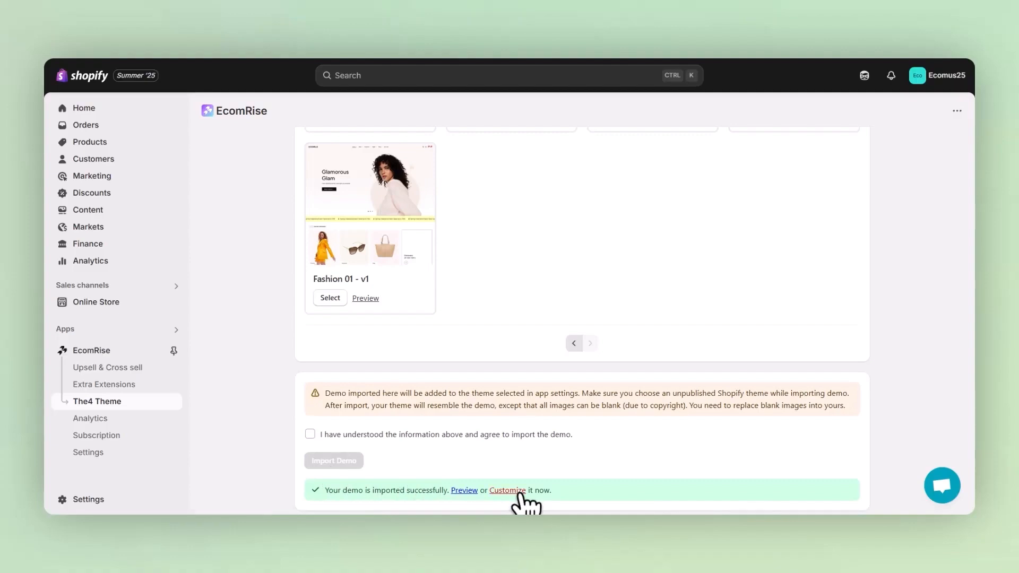